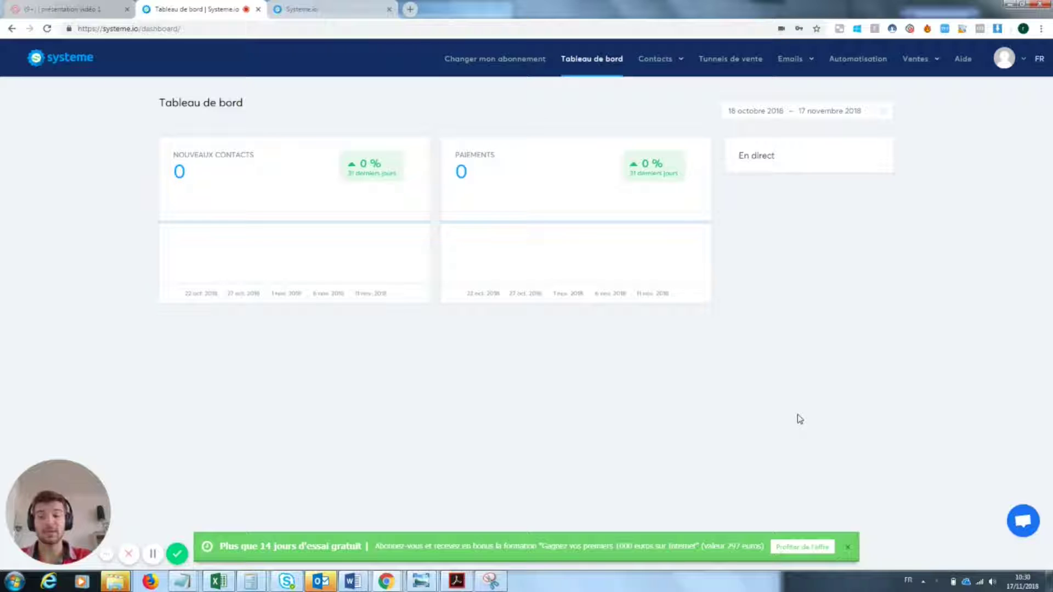
Open the user's profile settings from the dashboard.
{"action": "left_click", "coordinate": [1023, 61]}
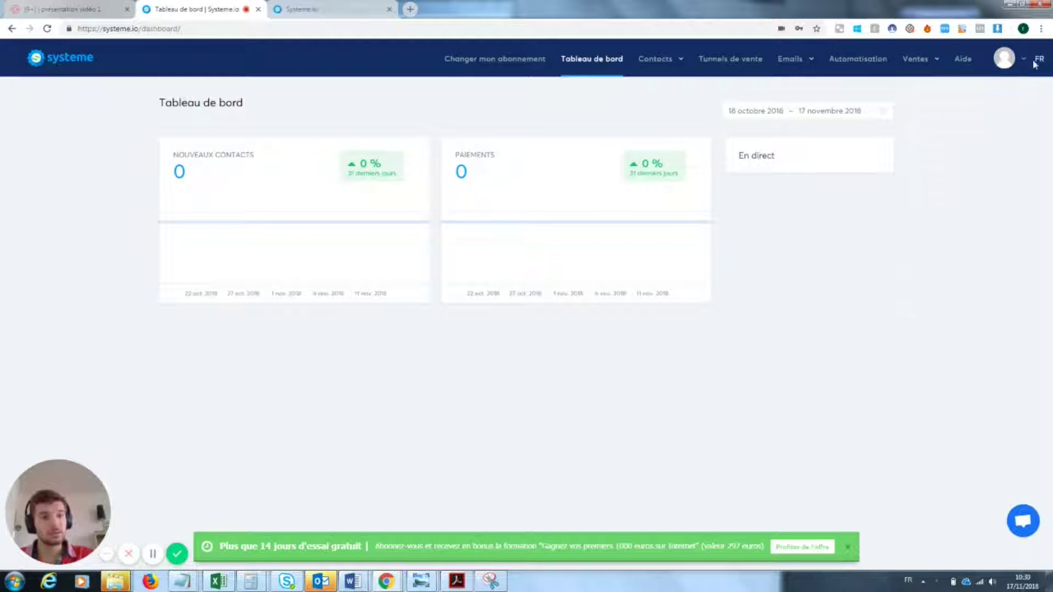
{"action": "left_click", "coordinate": [1024, 67]}
{"action": "left_click", "coordinate": [975, 99]}
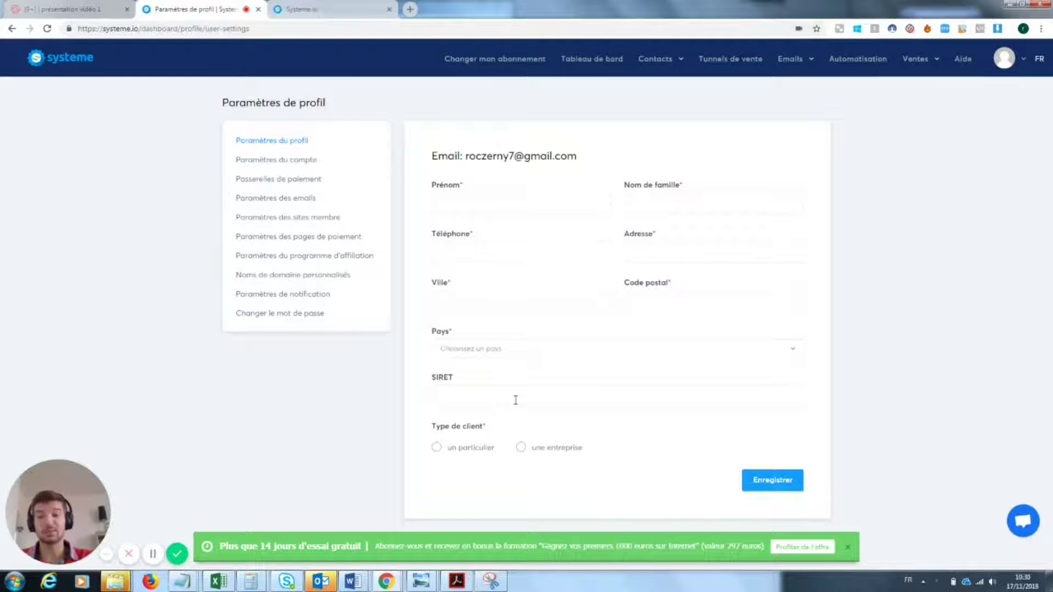
In the account settings, replace the subdomain with Postersfilm.
{"action": "left_click", "coordinate": [288, 164]}
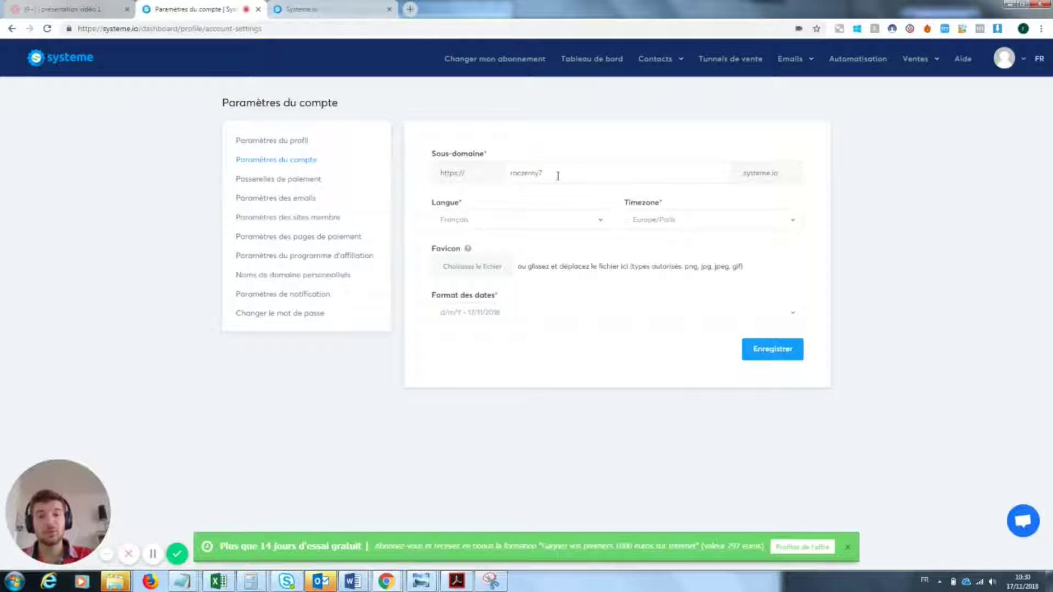
{"action": "double_click", "coordinate": [509, 174]}
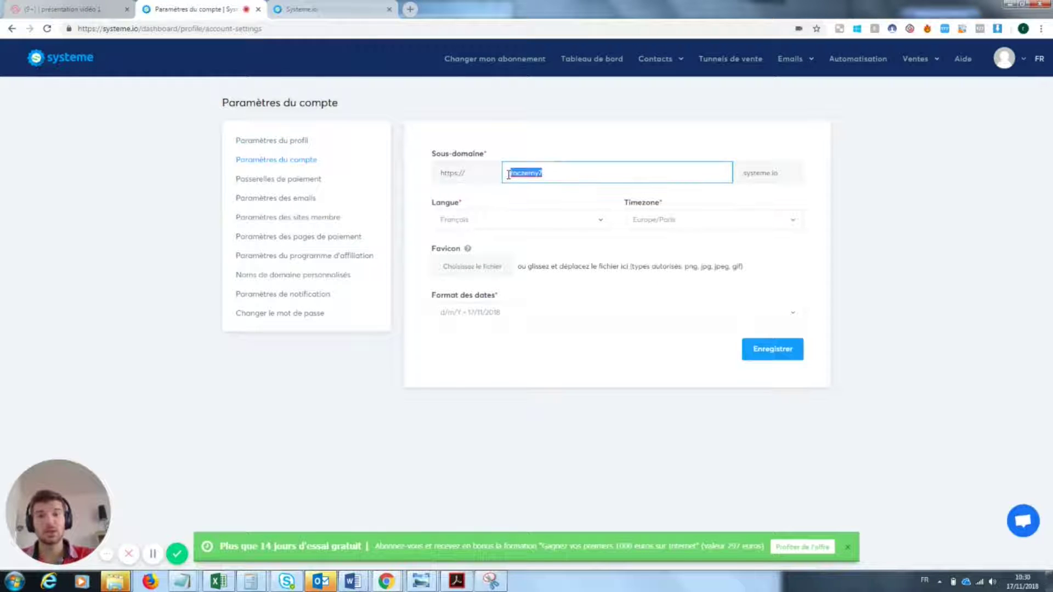
{"action": "key", "text": "BackSpace"}
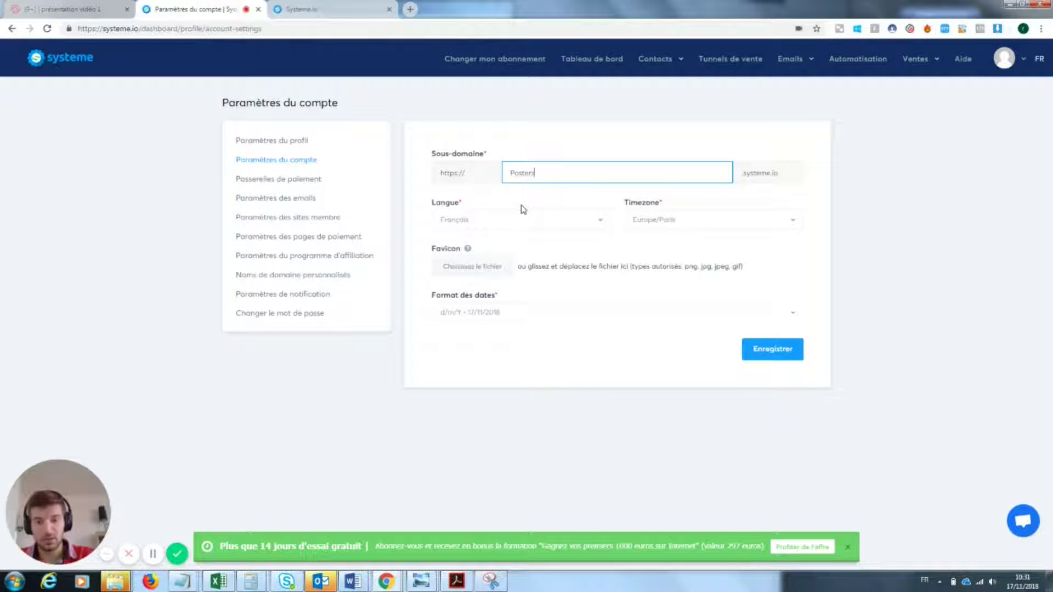
{"action": "left_click", "coordinate": [602, 343]}
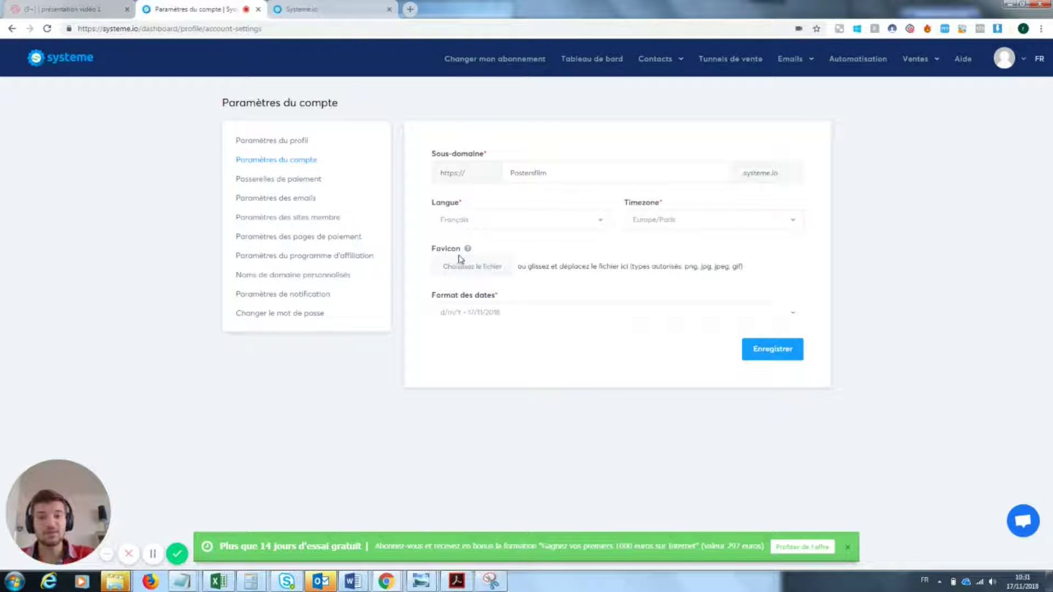
{"action": "left_click_drag", "start_coordinate": [468, 248], "coordinate": [431, 250]}
{"action": "left_click", "coordinate": [516, 251]}
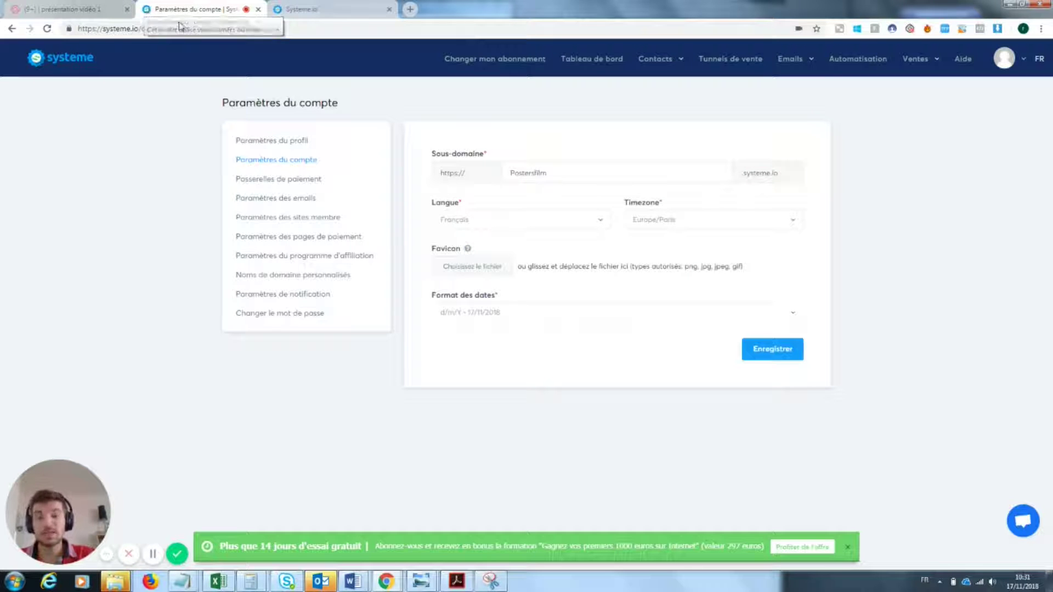
Search the web for "jpg to favicon" and open the Favicon & App Icon Generator site.
{"action": "left_click", "coordinate": [324, 6]}
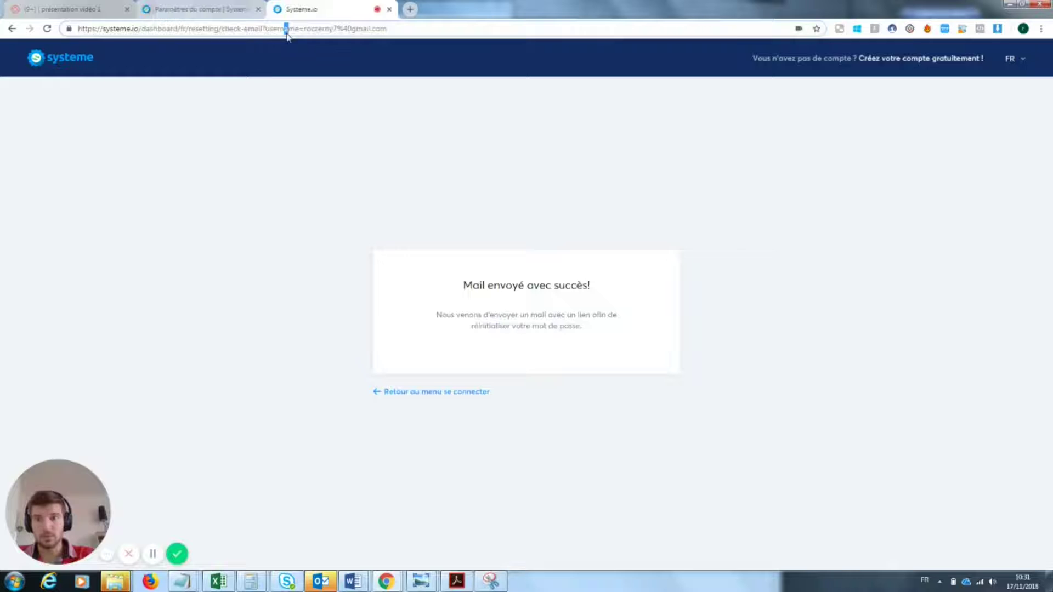
{"action": "left_click", "coordinate": [287, 33]}
{"action": "type", "text": "jpg "}
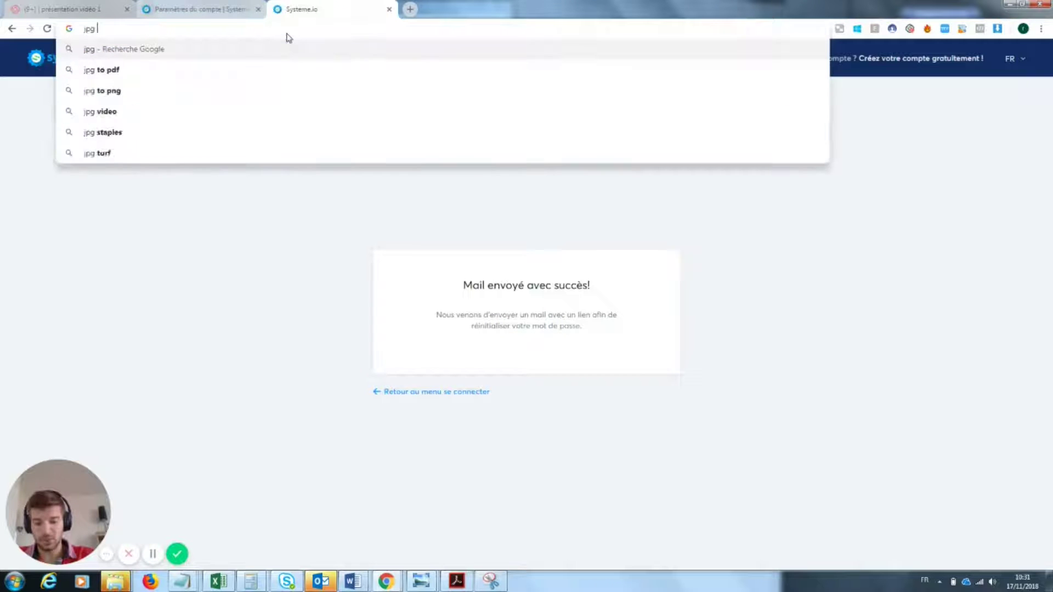
{"action": "type", "text": "to favicon"}
{"action": "key", "text": "Return"}
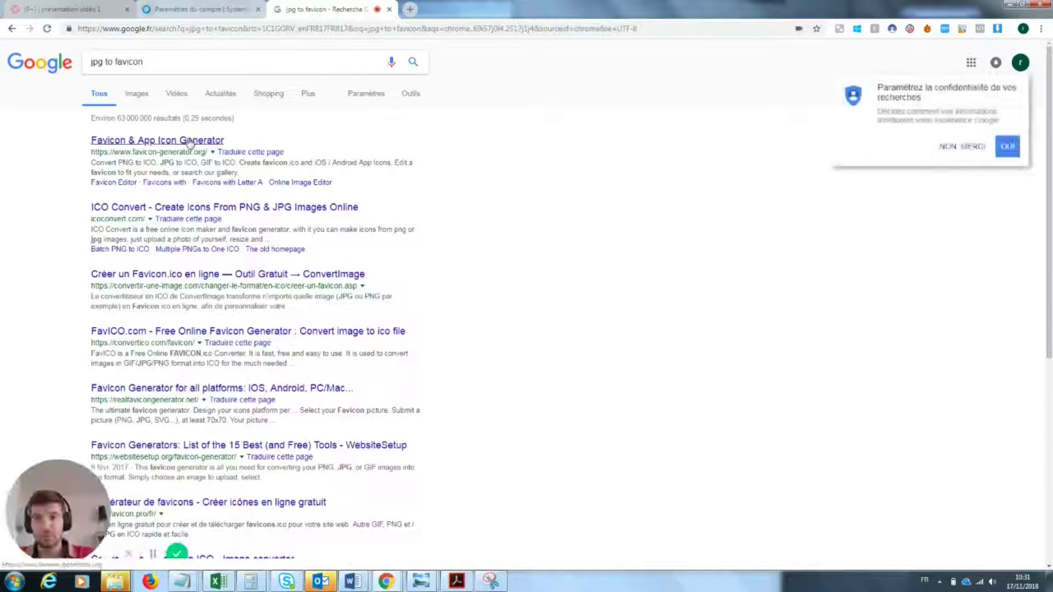
{"action": "left_click", "coordinate": [156, 144]}
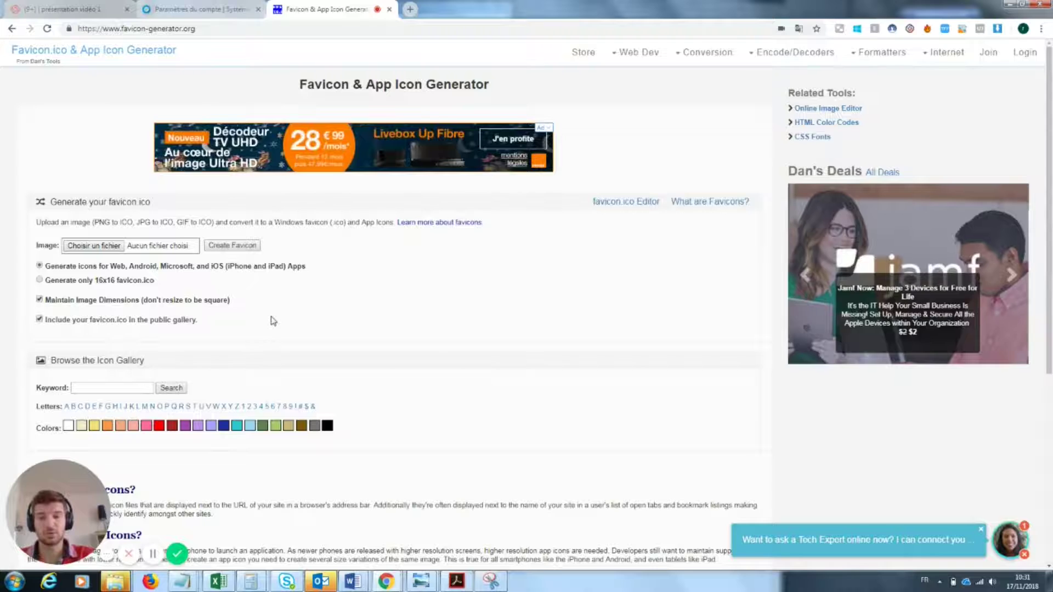
Return to the systeme.io settings and check the Stripe account connection offered in the payment gateways.
{"action": "left_click", "coordinate": [224, 8]}
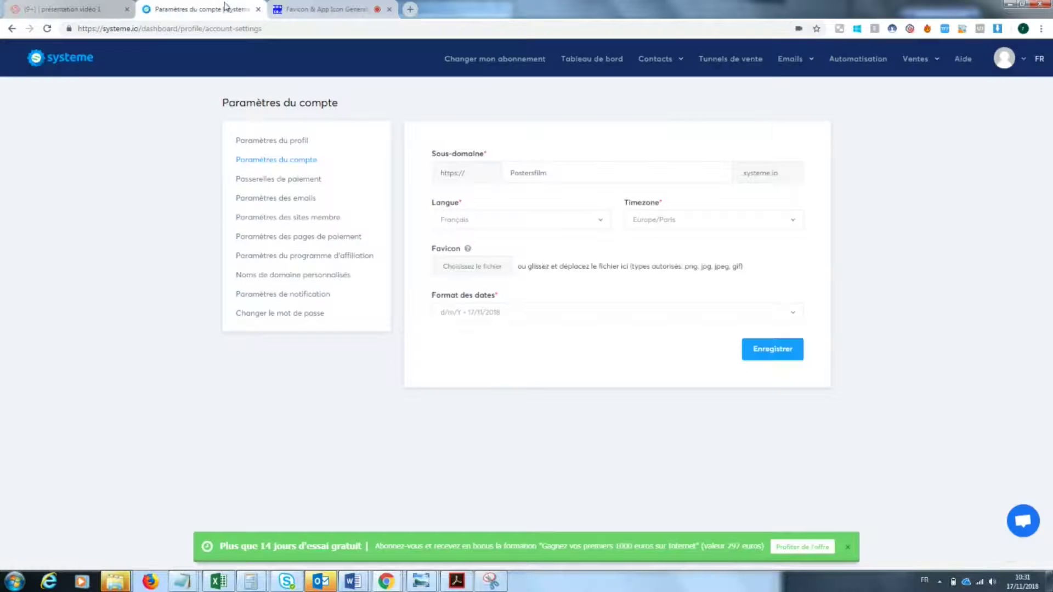
{"action": "left_click", "coordinate": [295, 185]}
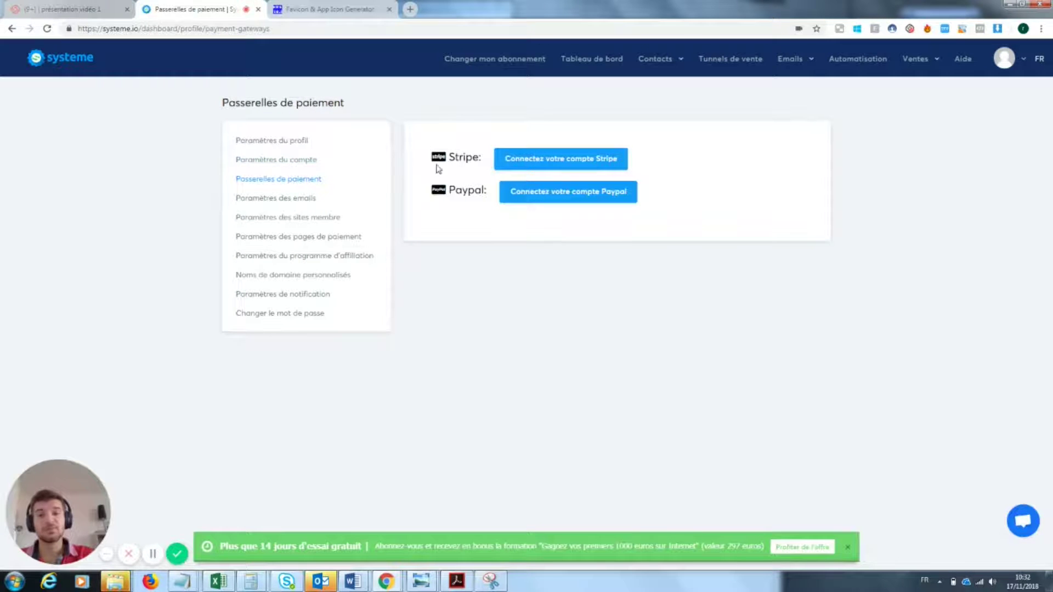
{"action": "left_click", "coordinate": [550, 162]}
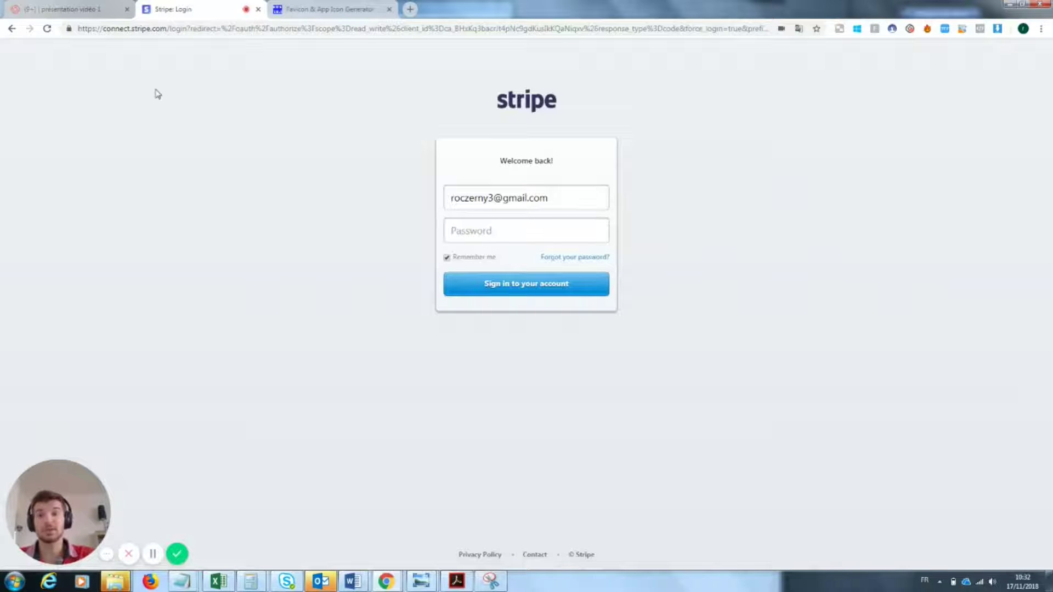
{"action": "left_click", "coordinate": [13, 29]}
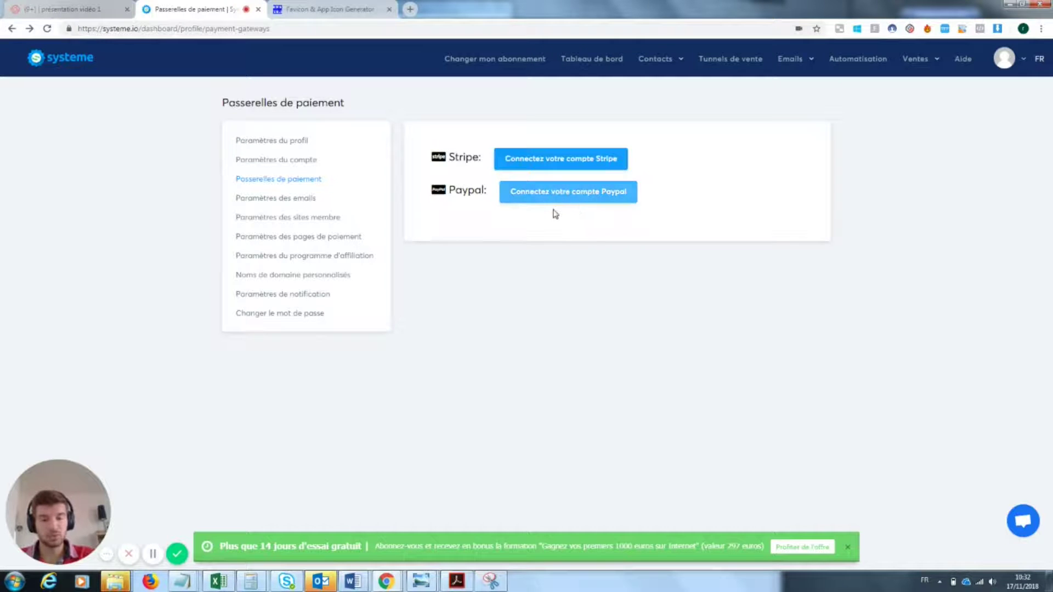
View the PayPal account connection form and dismiss the free-trial offer banner.
{"action": "left_click", "coordinate": [571, 200]}
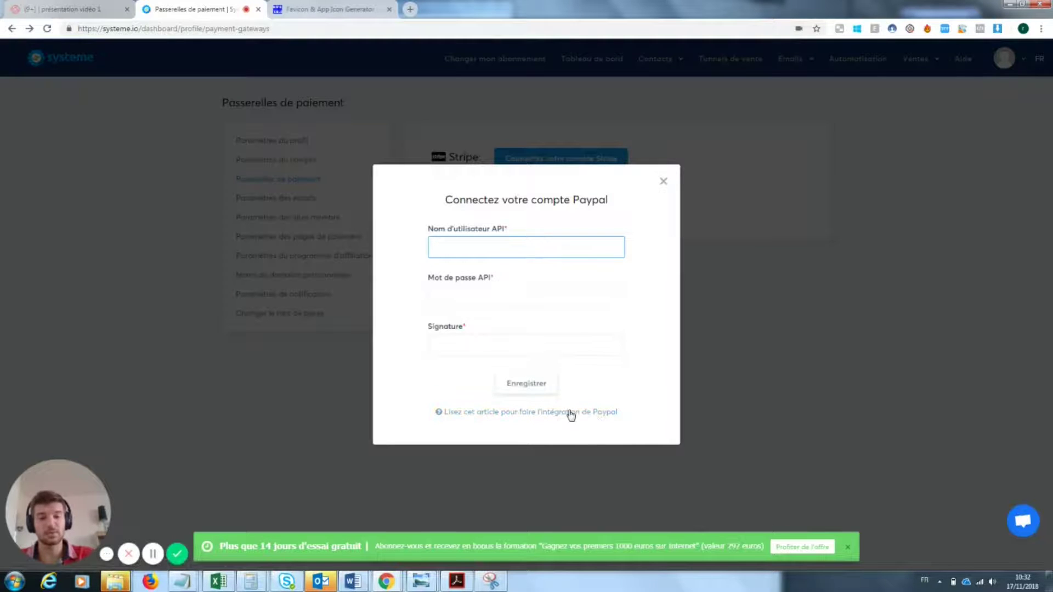
{"action": "left_click", "coordinate": [847, 547]}
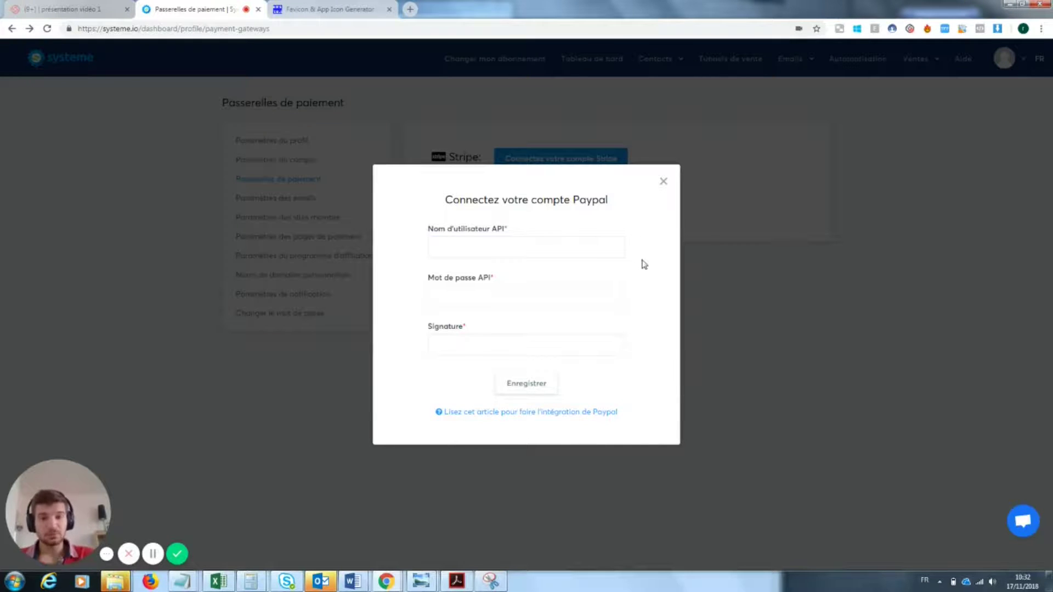
{"action": "left_click", "coordinate": [663, 181]}
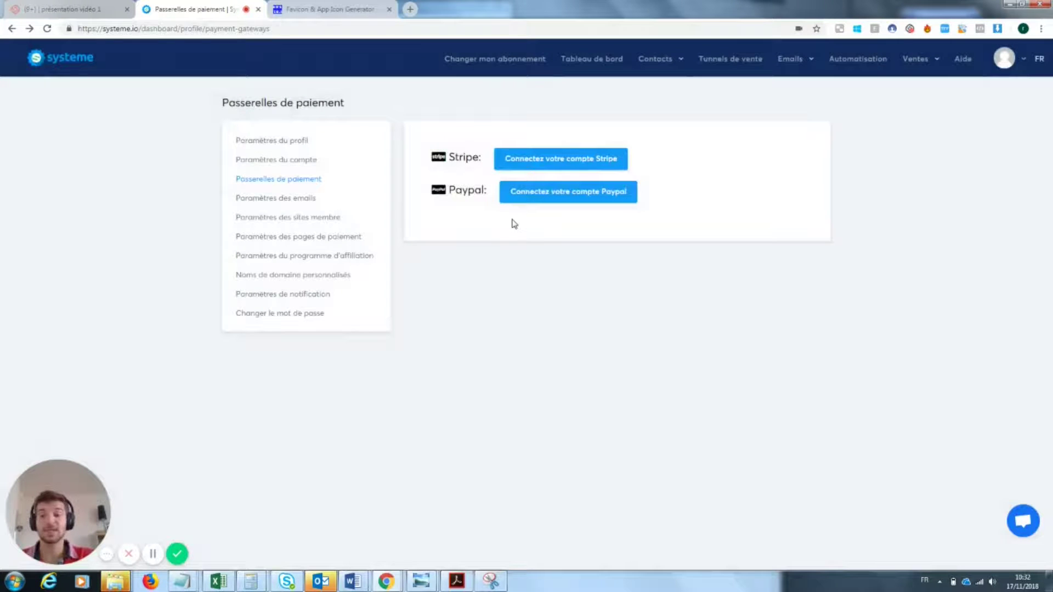
Review the default footer field in the email settings and the terms and conditions text in the payment page settings.
{"action": "left_click", "coordinate": [282, 204]}
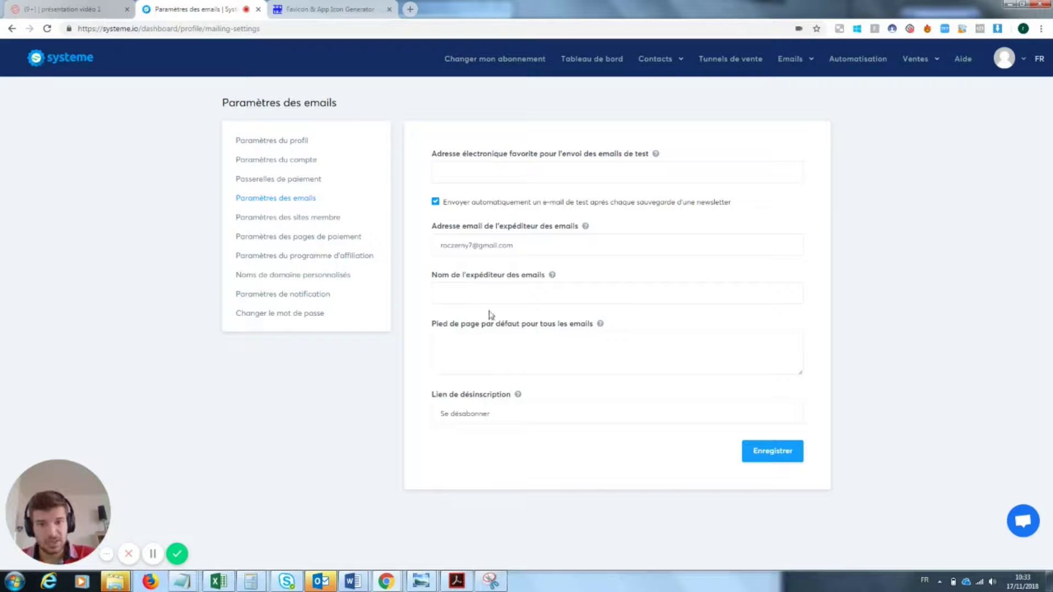
{"action": "left_click", "coordinate": [491, 351]}
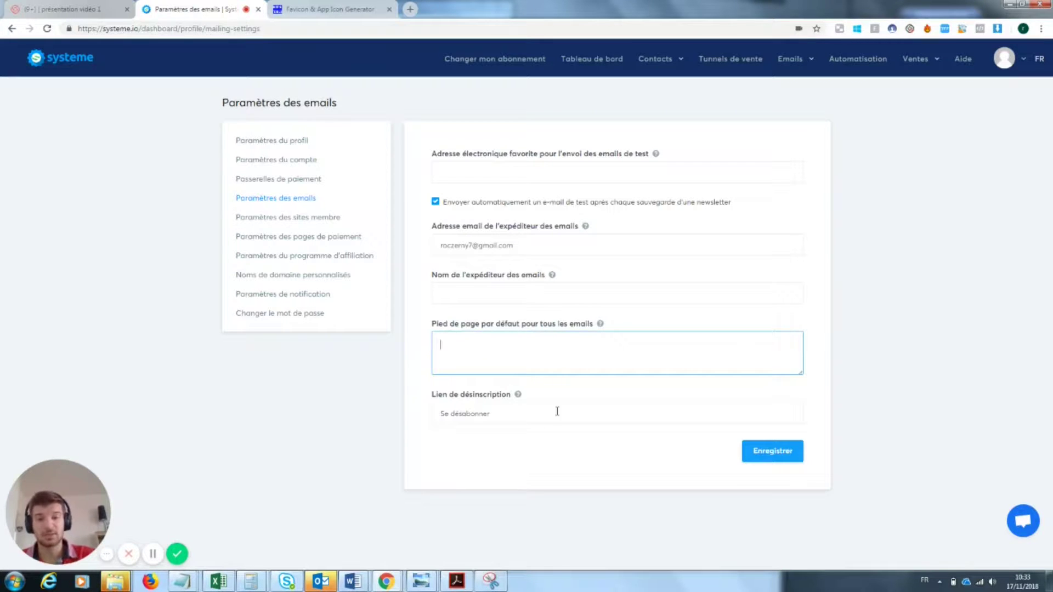
{"action": "left_click", "coordinate": [305, 240]}
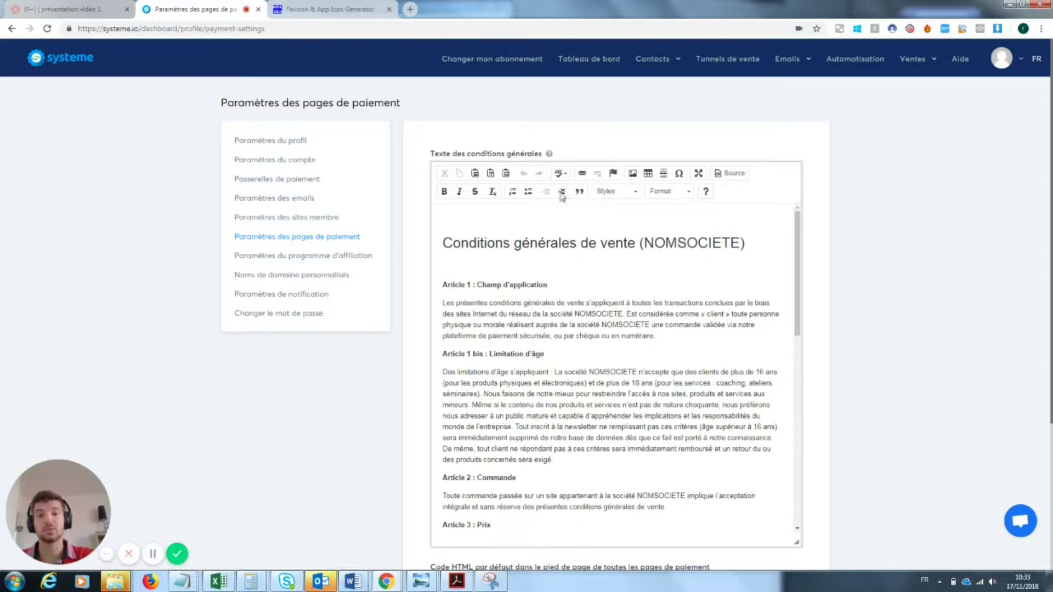
{"action": "mouse_move", "coordinate": [796, 253]}
{"action": "left_mouse_down"}
{"action": "mouse_move", "coordinate": [797, 417]}
{"action": "mouse_move", "coordinate": [796, 285]}
{"action": "mouse_move", "coordinate": [812, 246]}
{"action": "left_mouse_up"}
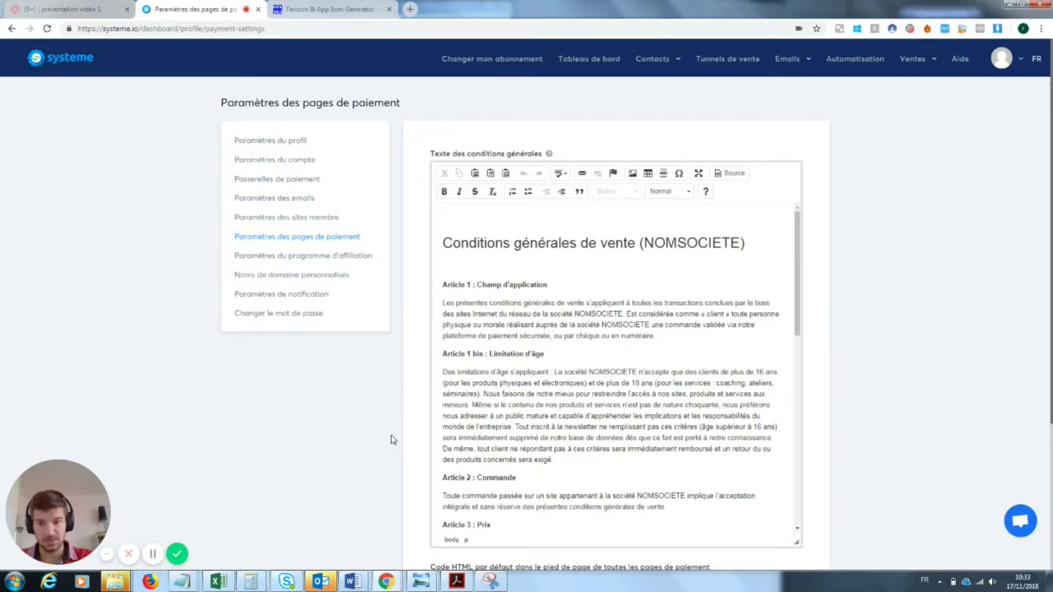
View the custom domain names settings and look over the account options.
{"action": "left_click", "coordinate": [337, 277]}
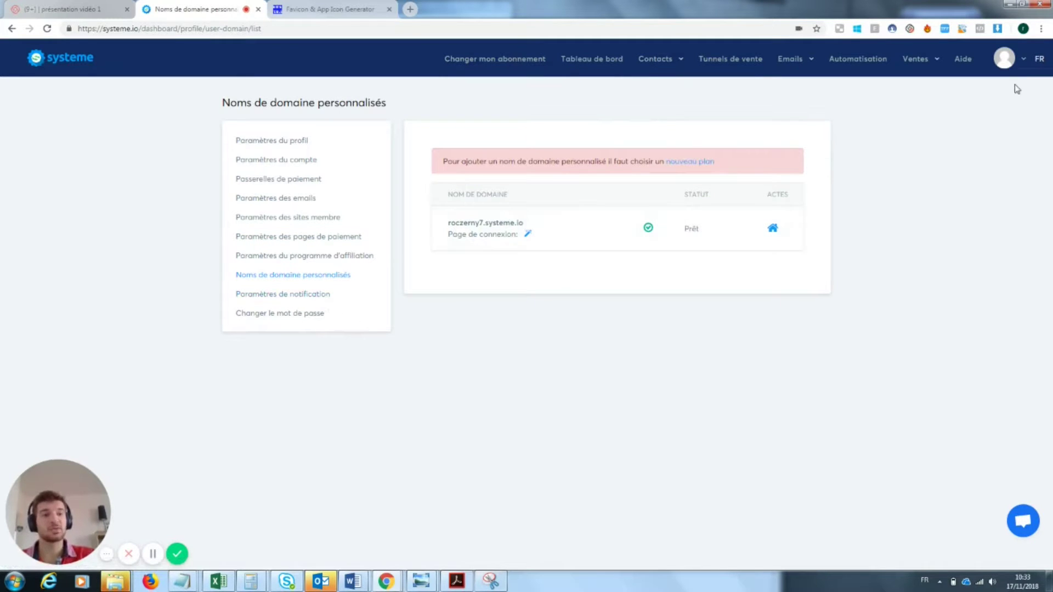
{"action": "left_click", "coordinate": [1024, 69]}
{"action": "left_click", "coordinate": [731, 363]}
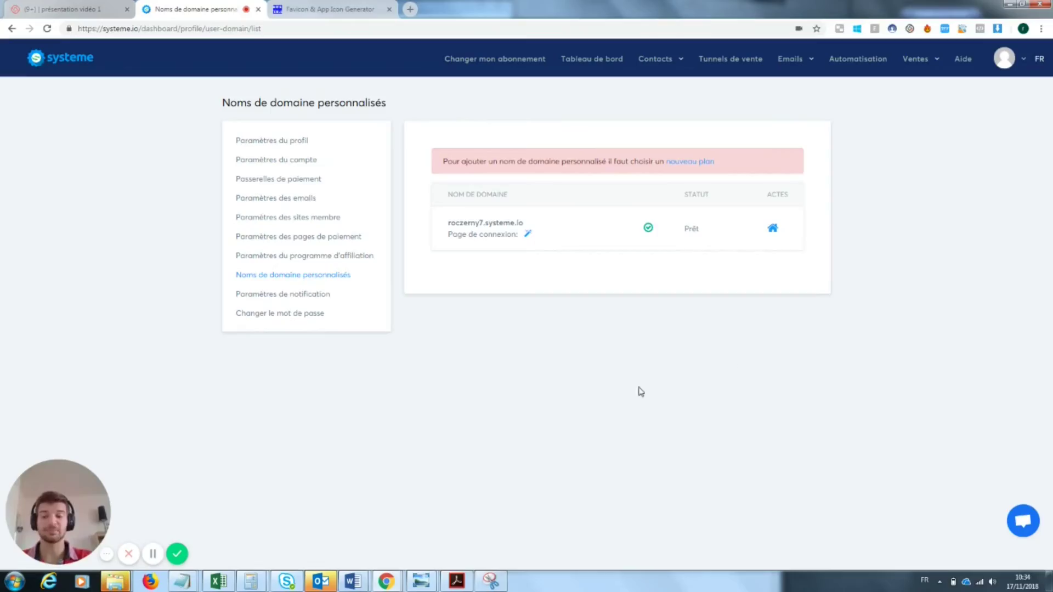
{"action": "left_click", "coordinate": [179, 555]}
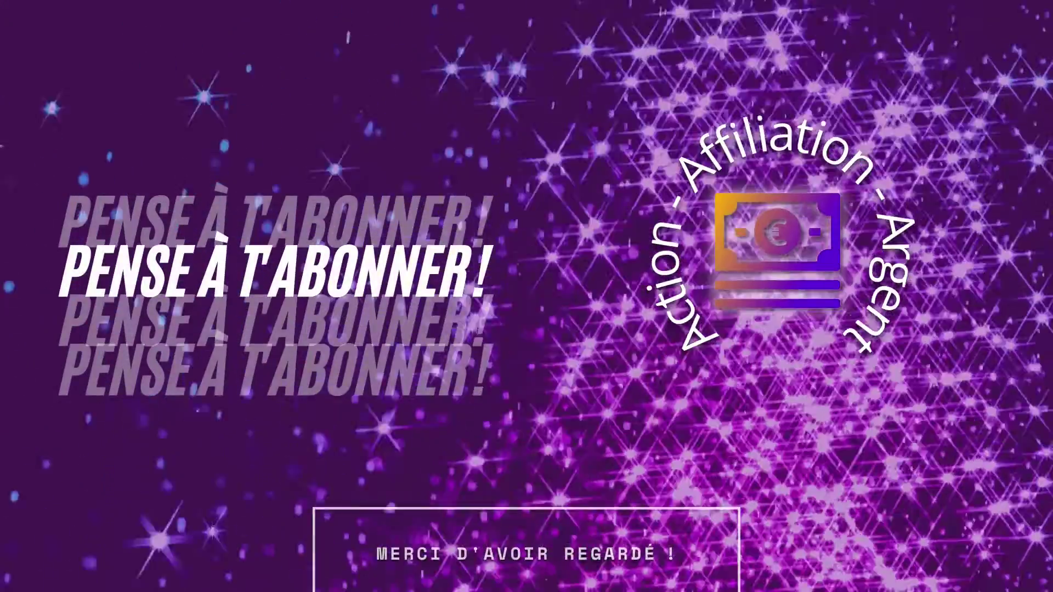